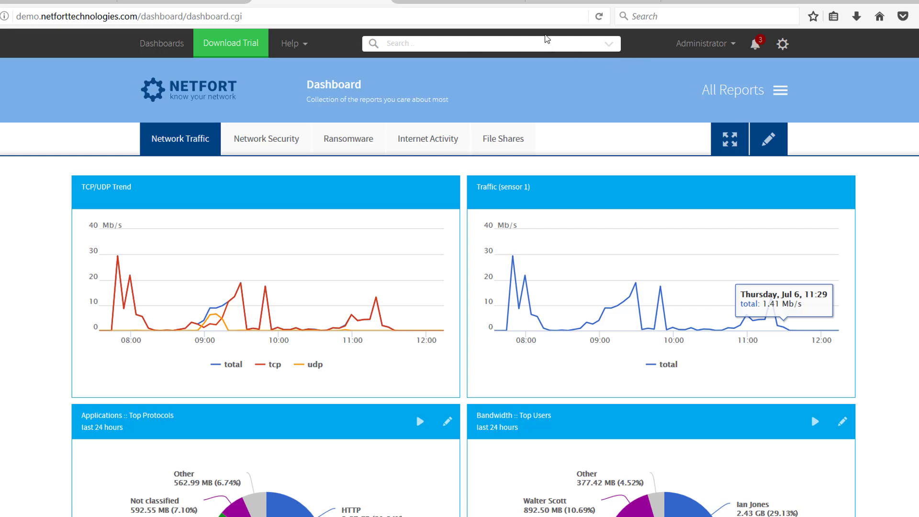
- Find Top File Share Actions via an 'action' search, run it for 24 hours, highlight SMB1 Connection Attempt
left_click(533, 42)
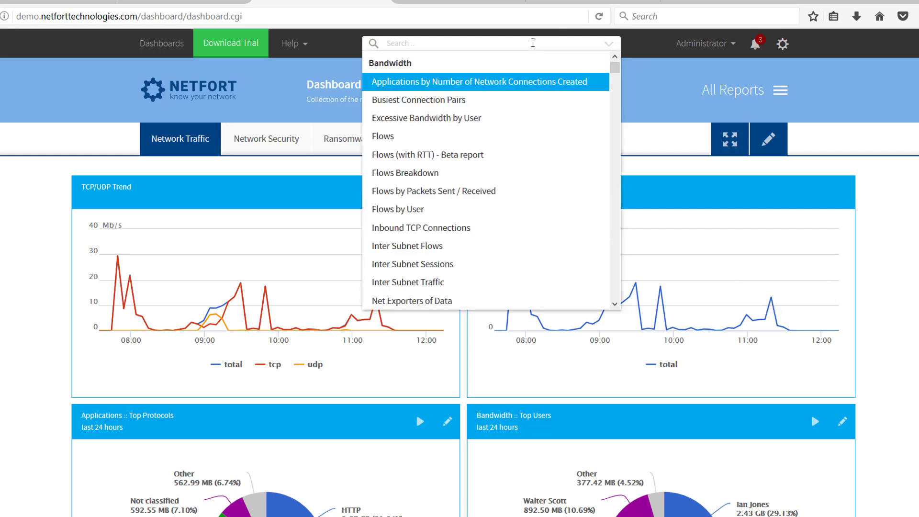
type("act")
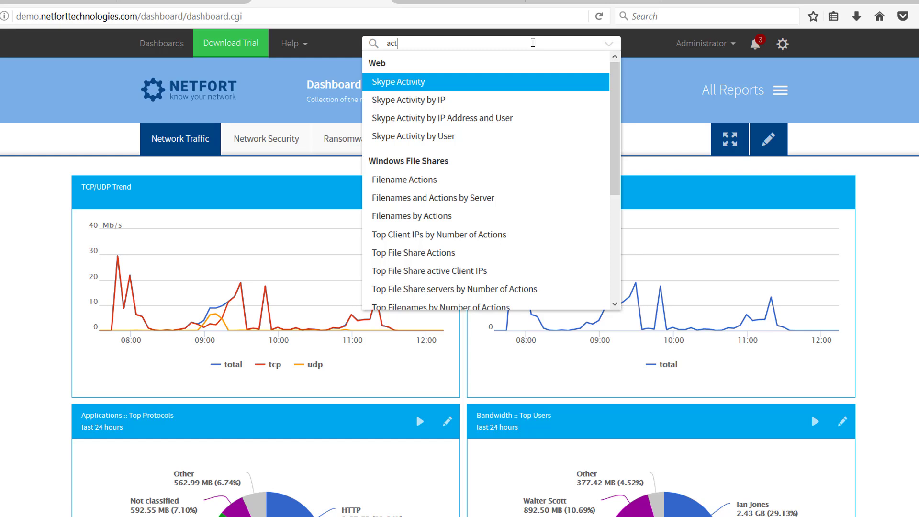
type("ion")
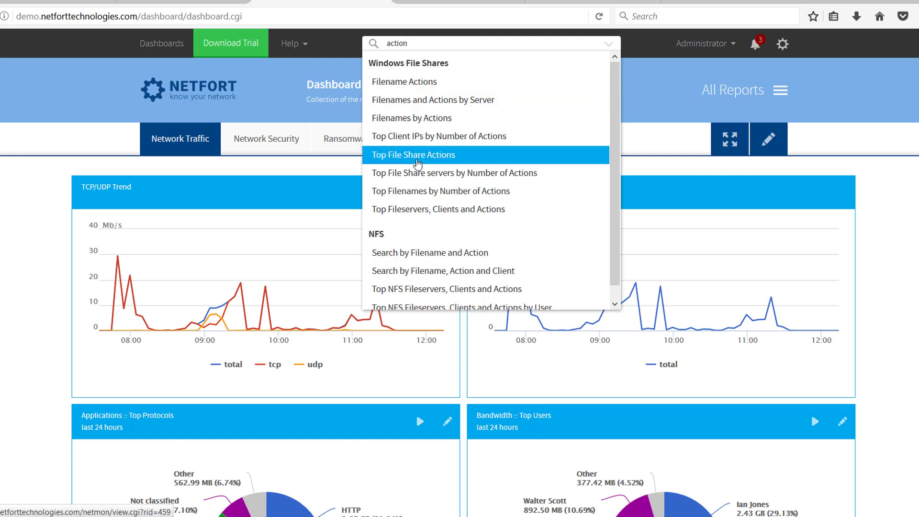
left_click(435, 162)
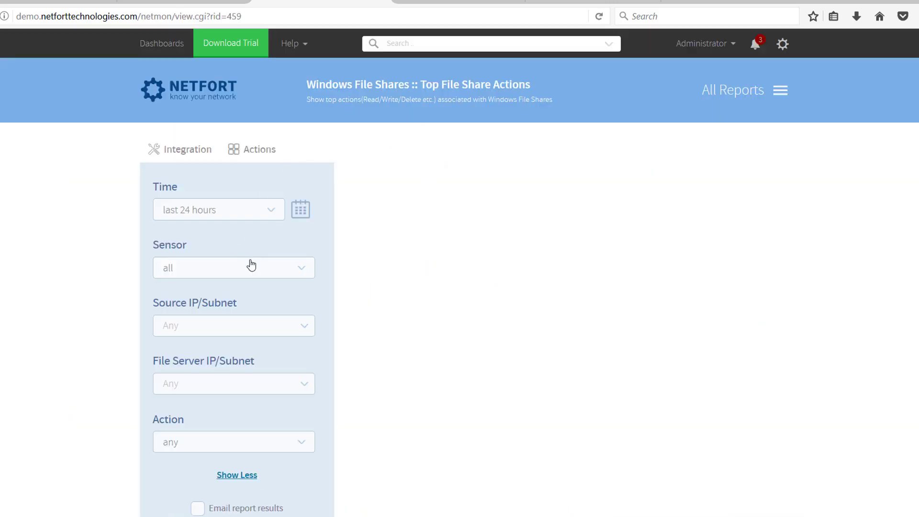
scroll(244, 316, "down", 3)
left_click(242, 427)
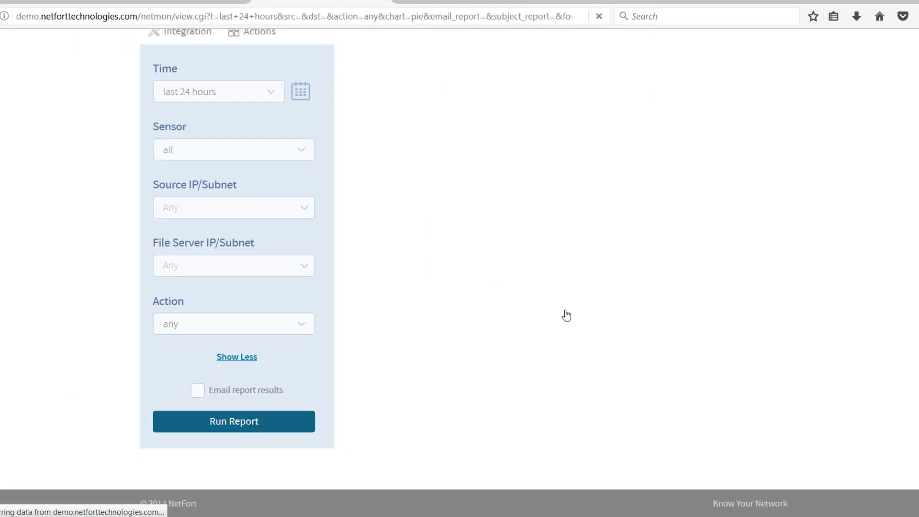
scroll(554, 308, "down", 5)
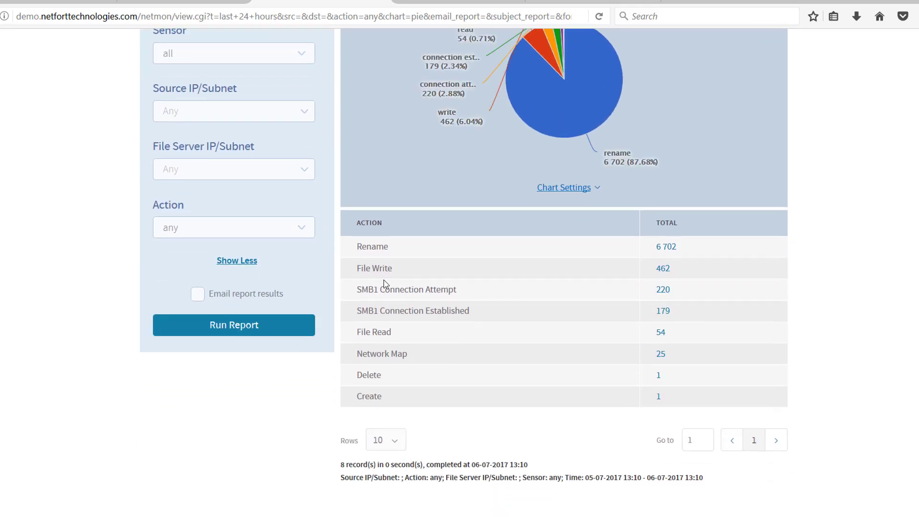
left_click_drag(357, 290, 494, 298)
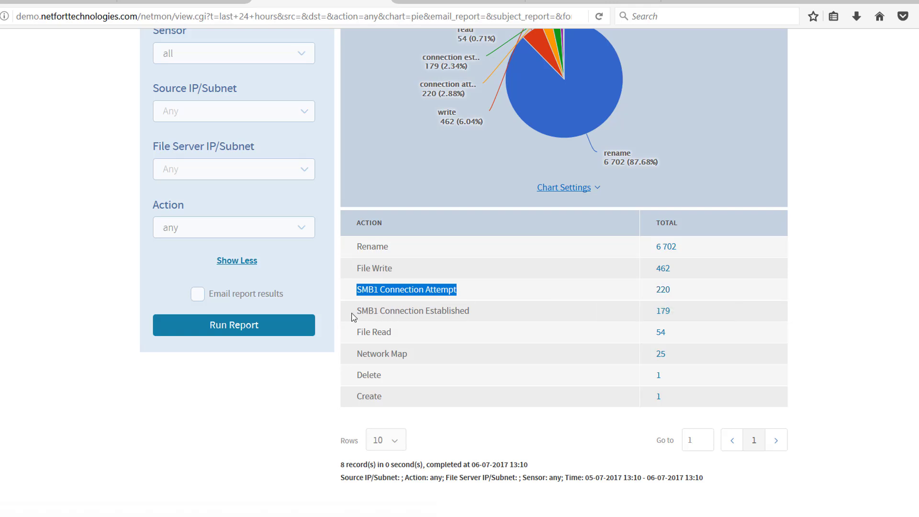
- Drill into the 220 SMB1 connection attempts, pointing out sources 10.1.1.204 and external 109.226.209.2
left_click(462, 297)
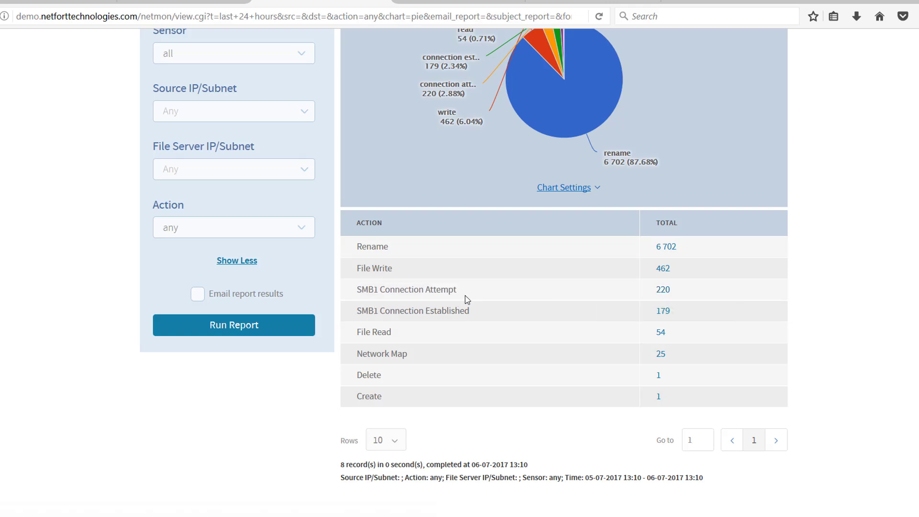
left_click(664, 292)
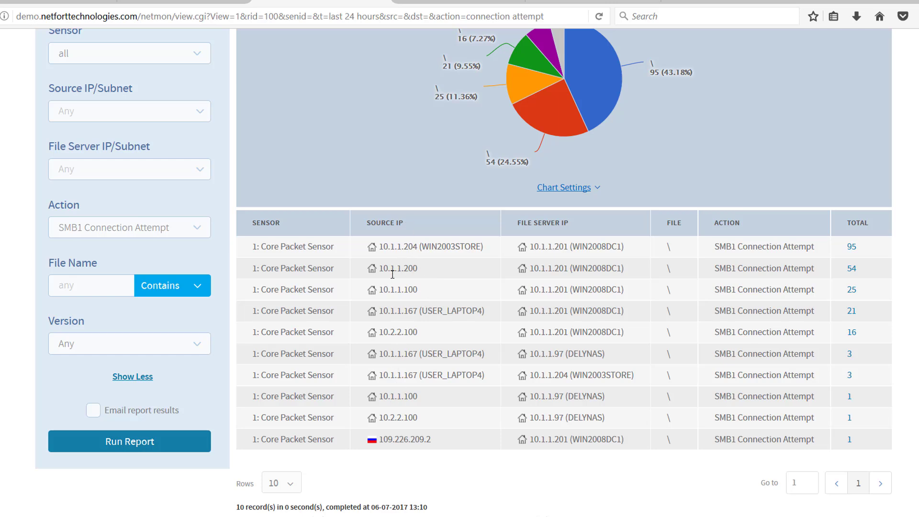
left_click_drag(384, 247, 408, 311)
left_click_drag(431, 440, 384, 441)
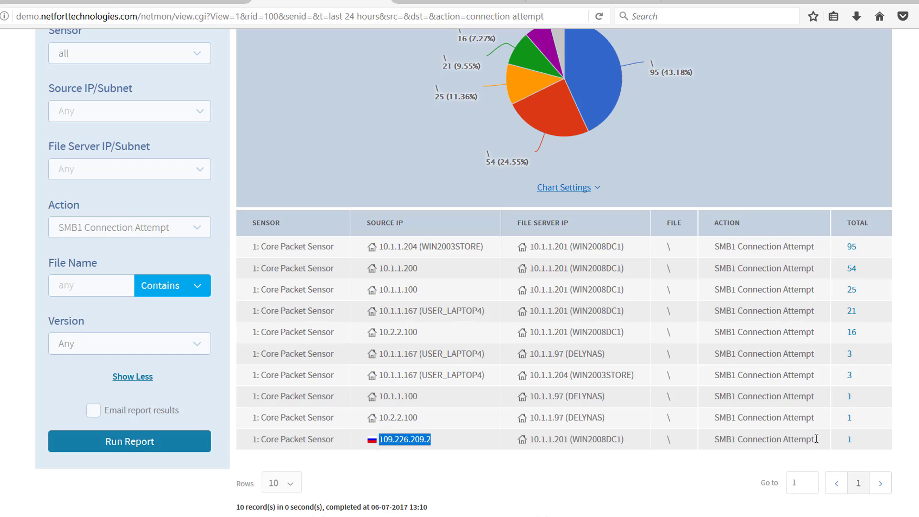
left_click(419, 439)
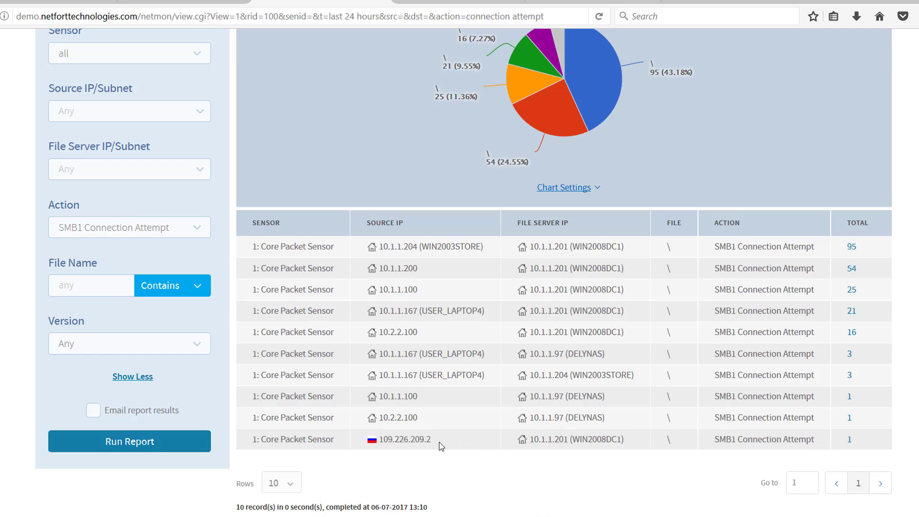
- Check the user-name breakdown, then return to per-IP attempts and highlight the 109.226.209.2 row
scroll(834, 156, "up", 3)
left_click(814, 78)
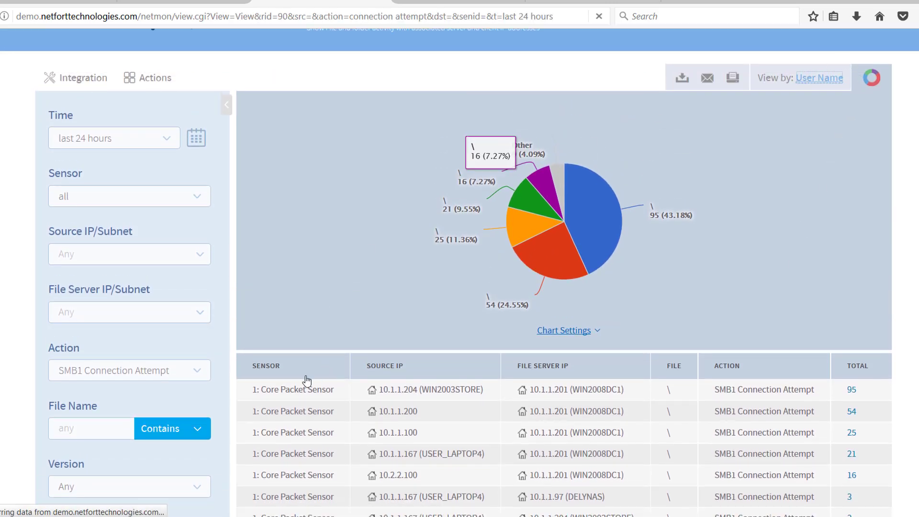
scroll(354, 397, "down", 3)
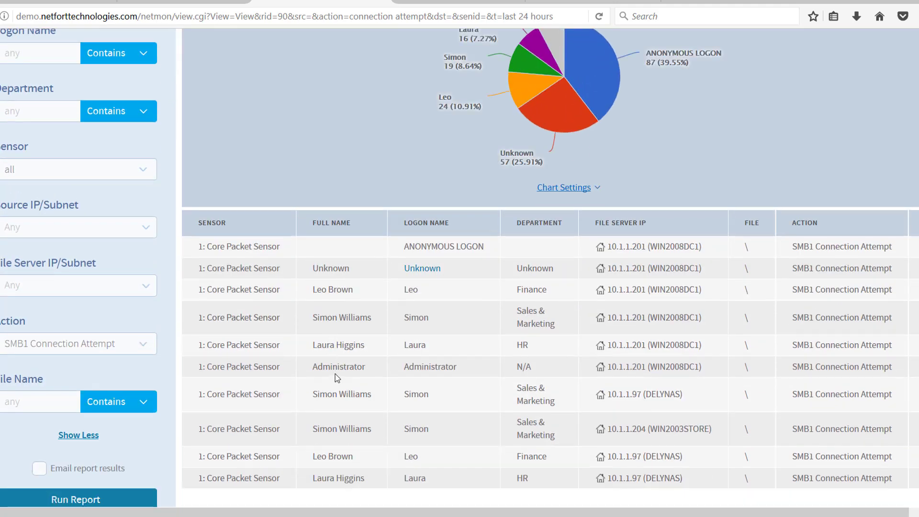
scroll(475, 267, "up", 3)
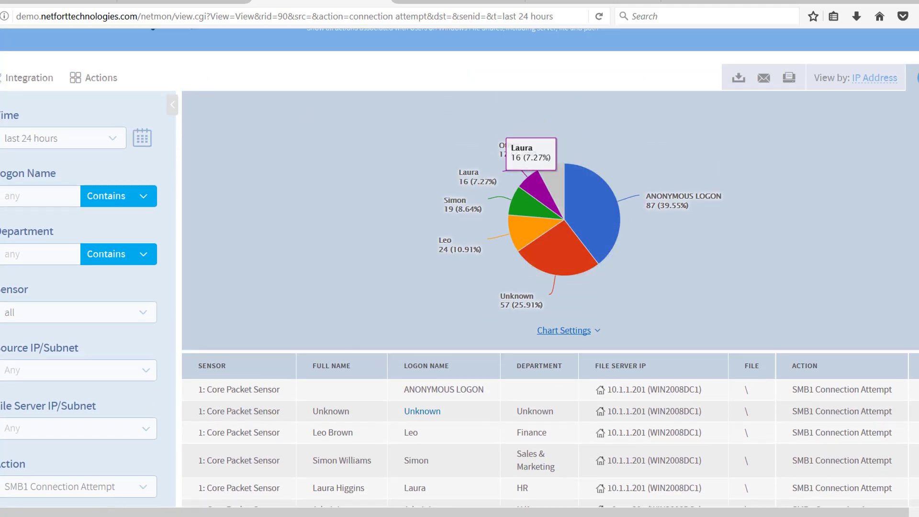
key("alt+Left")
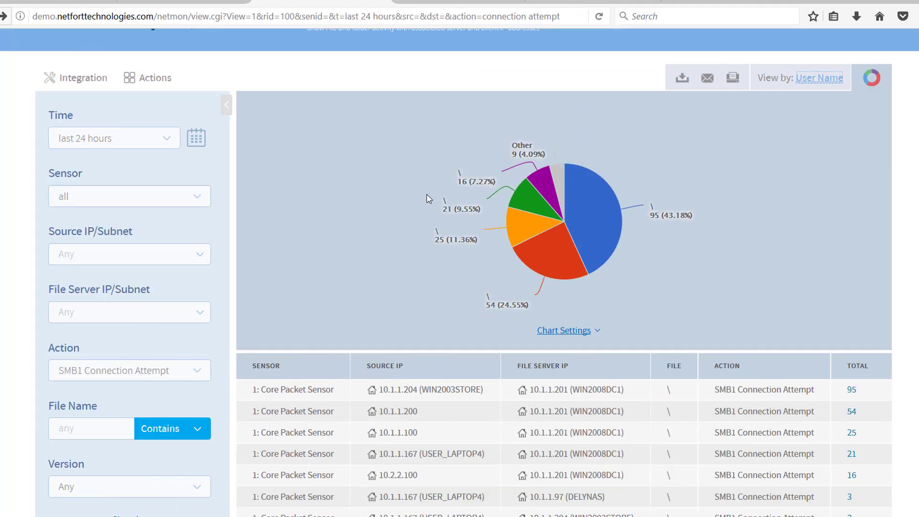
scroll(412, 290, "down", 3)
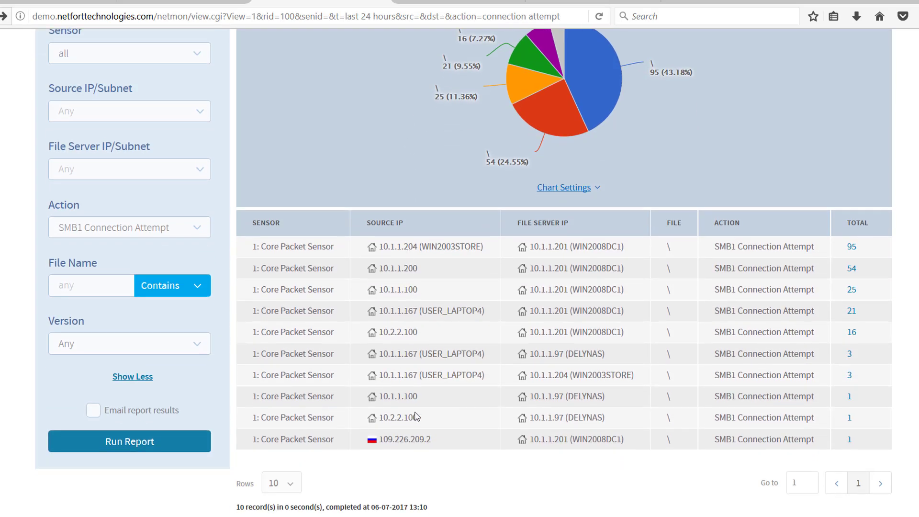
mouse_move(442, 445)
left_mouse_down()
mouse_move(357, 444)
mouse_move(438, 439)
left_mouse_up()
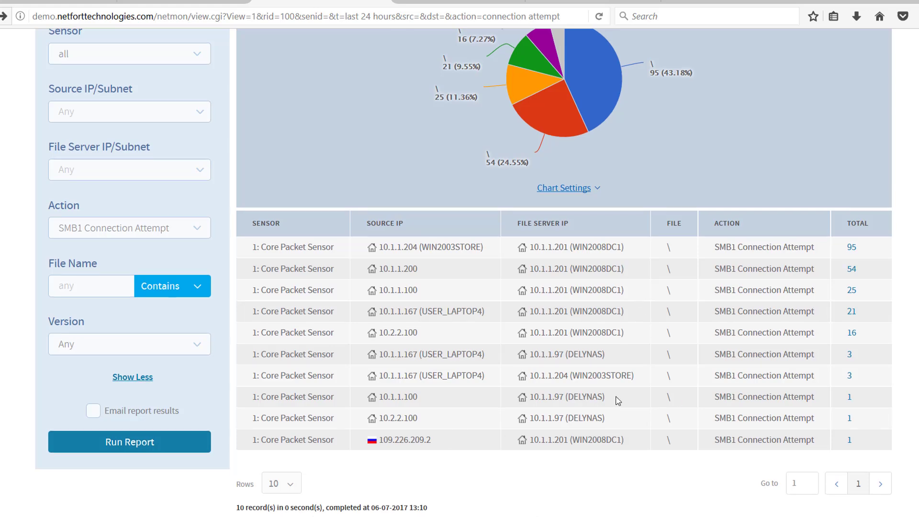
- Open the Top File Share Servers report through a 'file s' report search
scroll(618, 401, "up", 5)
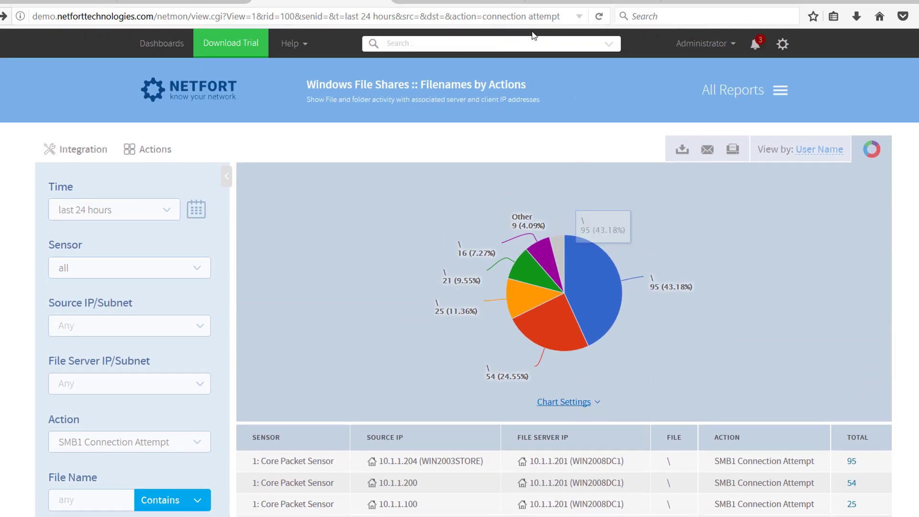
left_click(510, 44)
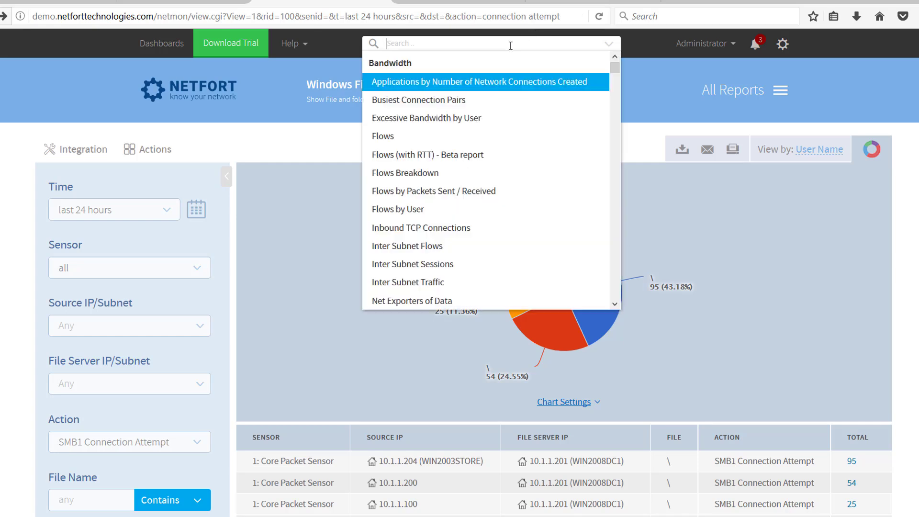
type("file se")
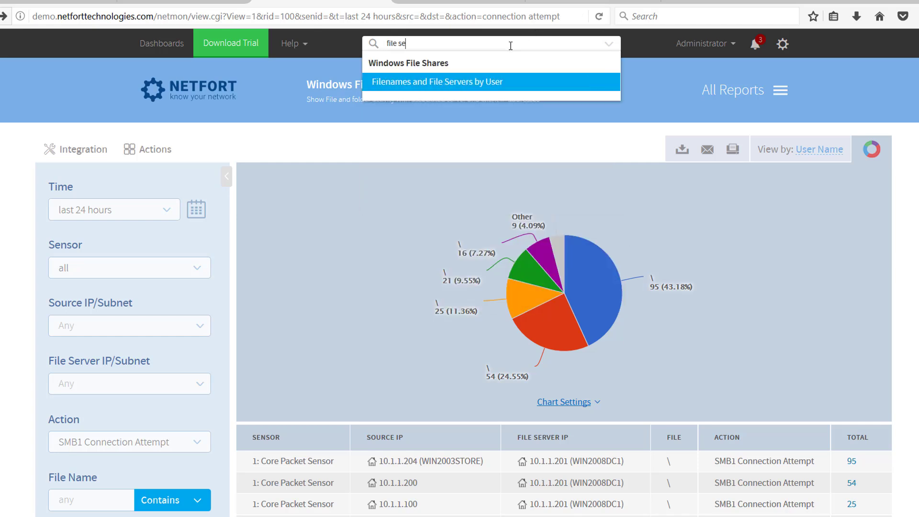
key("BackSpace")
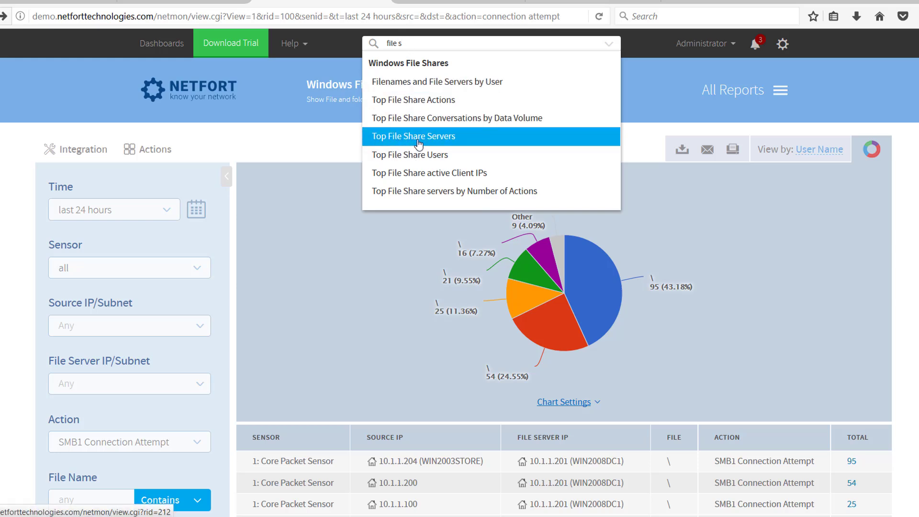
left_click(439, 144)
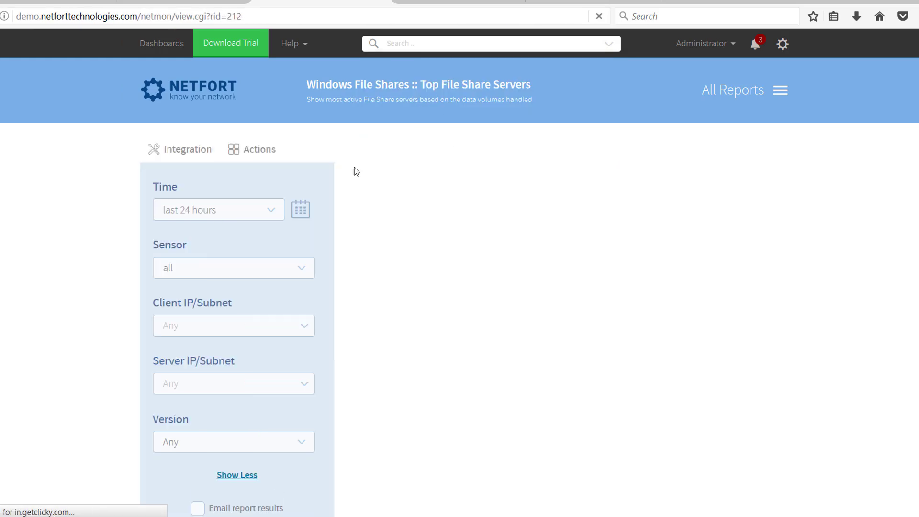
- Filter the report to SMB1 version and server subnet 10.0.0.0/8
scroll(286, 256, "down", 3)
left_click(210, 325)
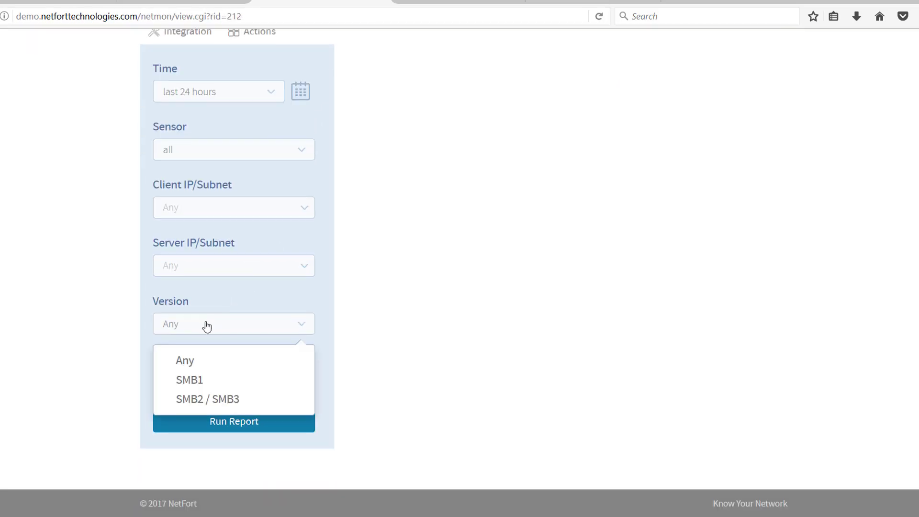
left_click(197, 382)
left_click(192, 261)
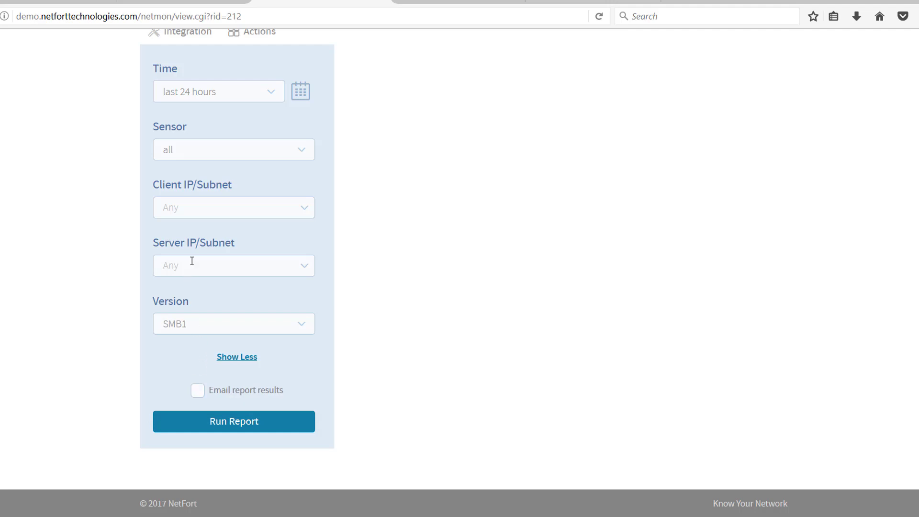
type("10.0.0.0/8")
- Run the filtered report and drill into the 76.66 GB of traffic on server 10.1.1.204
left_click(253, 424)
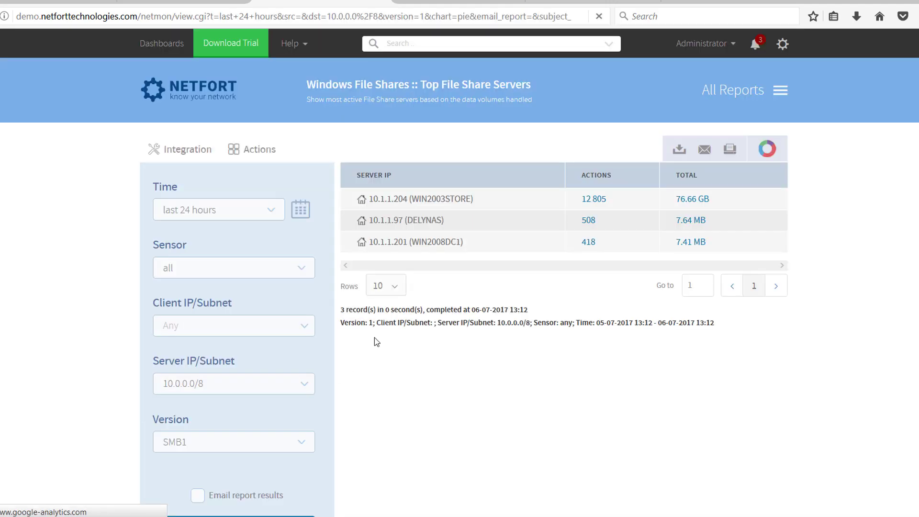
scroll(479, 239, "down", 3)
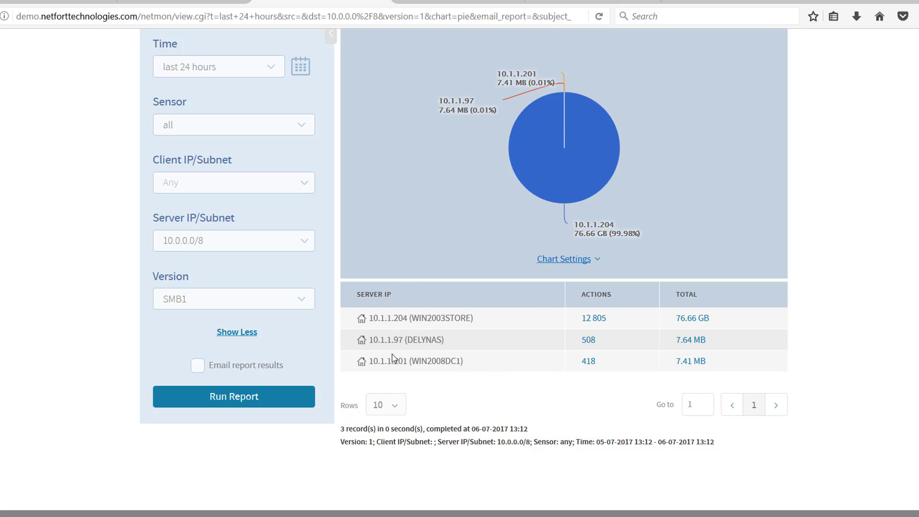
left_click(707, 321)
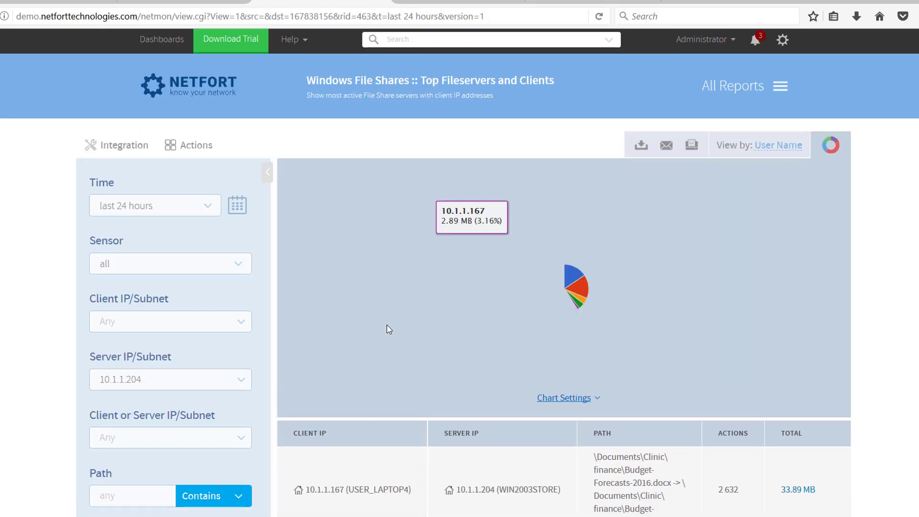
- Highlight the Forecasts-2016.wnry file name in the server's drill-down results
scroll(387, 326, "down", 5)
left_click_drag(330, 280, 370, 282)
left_click(476, 291)
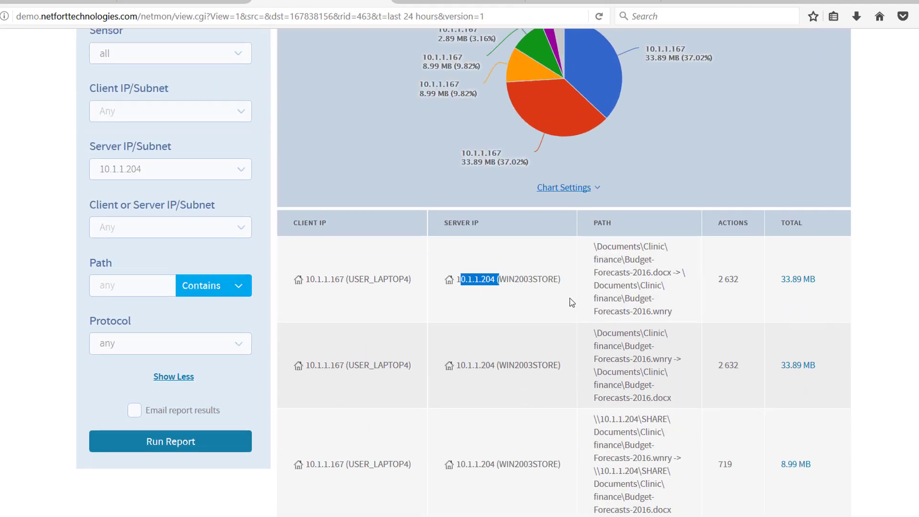
left_click_drag(673, 311, 594, 313)
scroll(631, 329, "up", 5)
- Start a Save As custom copy of the server report, cancel it, then open and close All Reports
scroll(487, 220, "down", 2)
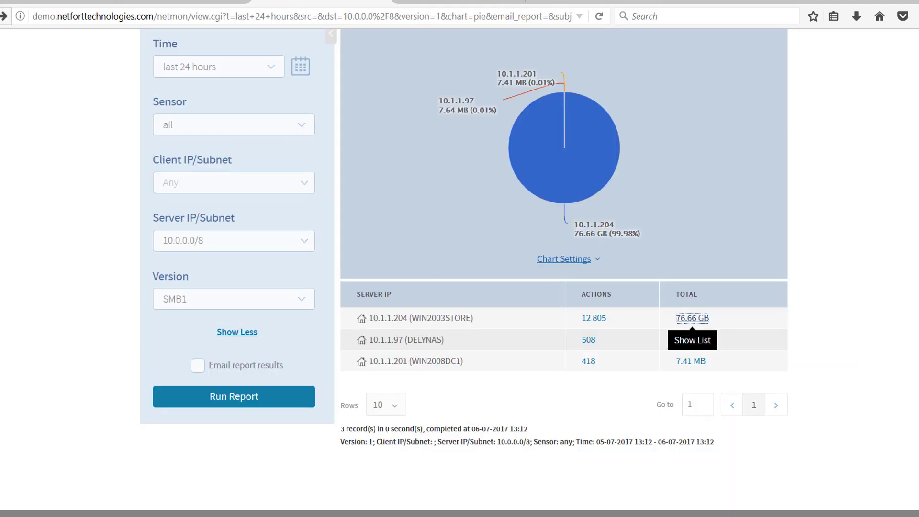
scroll(411, 159, "up", 3)
left_click(246, 149)
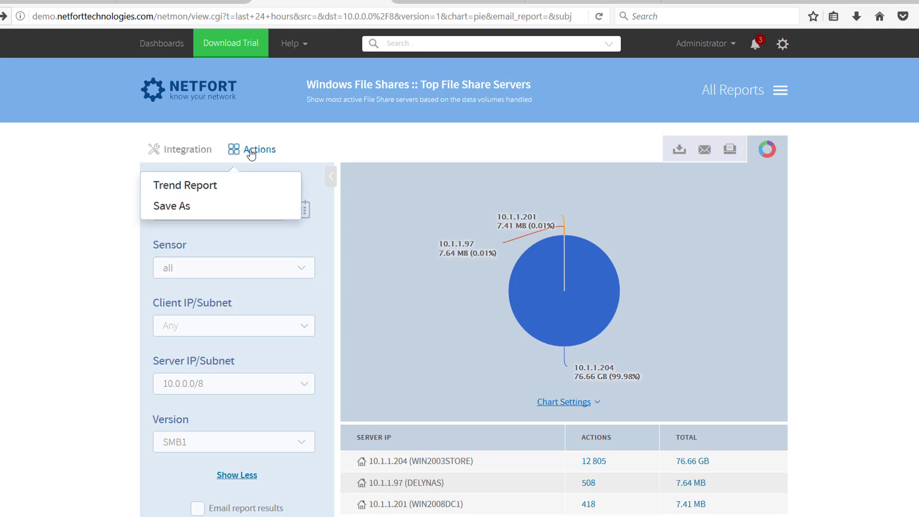
left_click(188, 191)
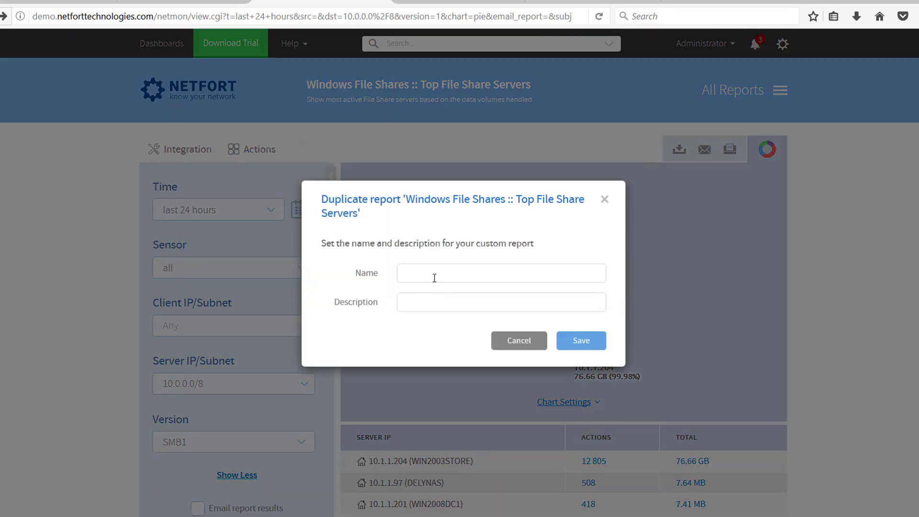
left_click(530, 341)
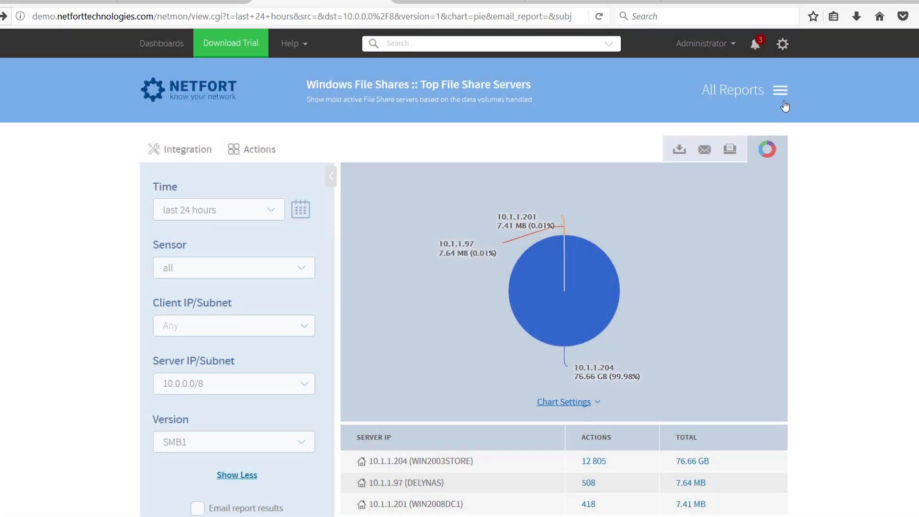
left_click(783, 103)
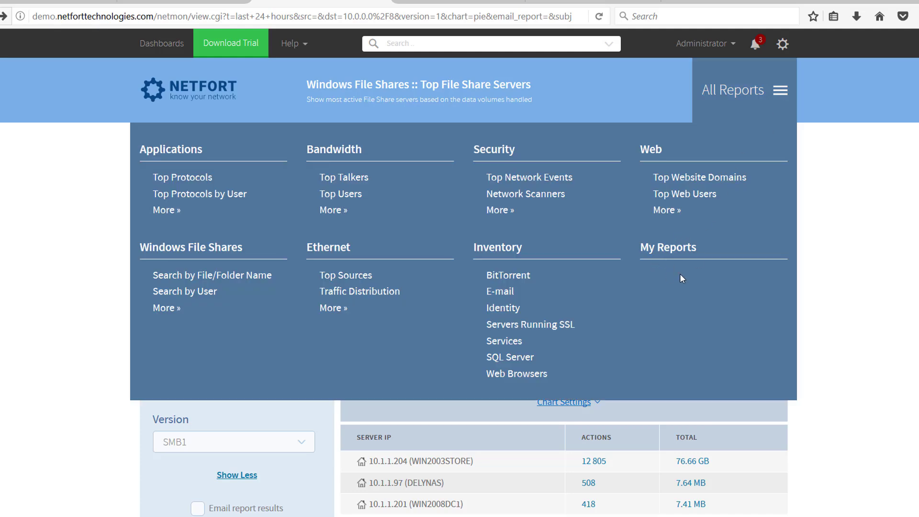
left_click(829, 264)
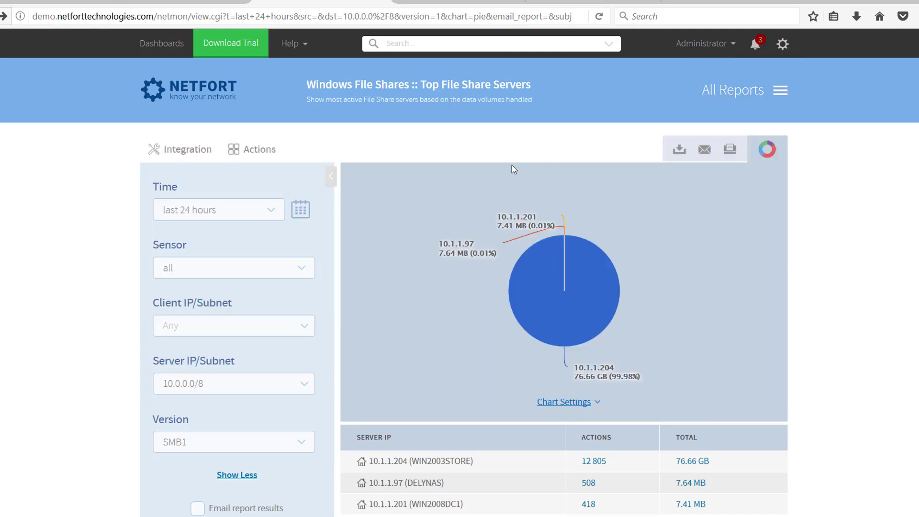